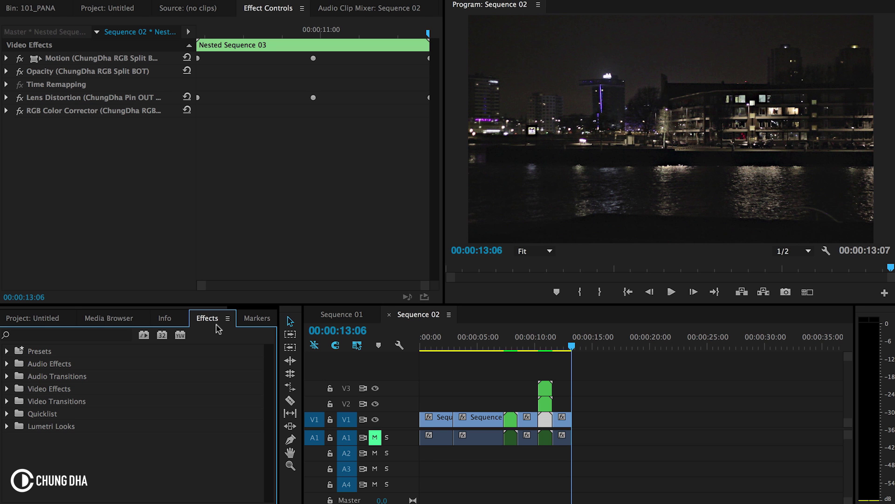
# Step: Import ChungDha_SeamPincushion.prfpset into Effects presets and scroll to the new Seamless Pinchusion bin
pyautogui.doubleClick(20, 353)
pyautogui.rightClick(36, 353)
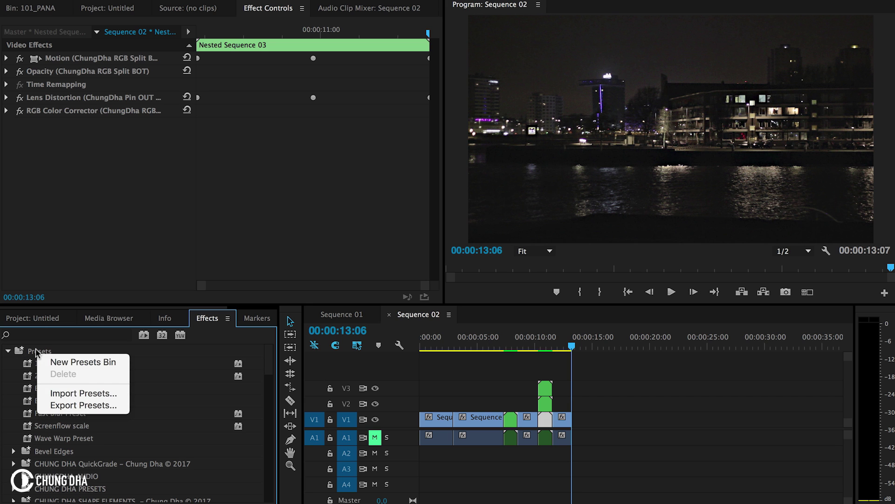
pyautogui.click(78, 395)
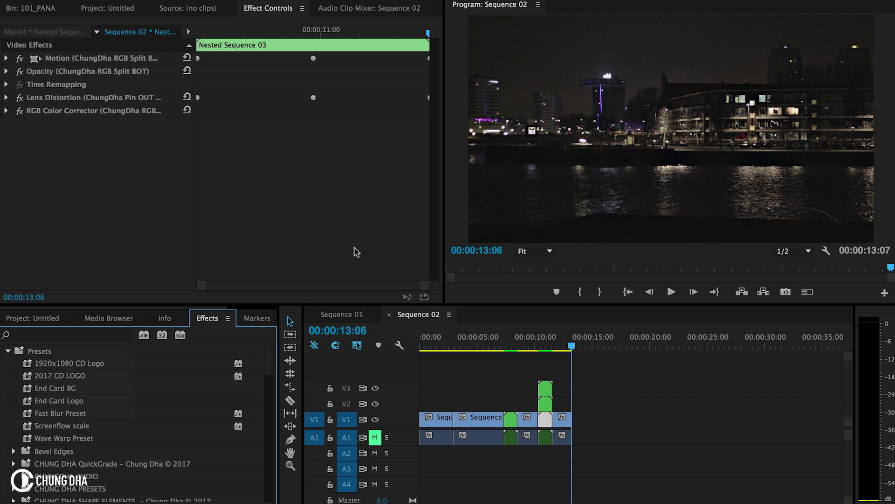
pyautogui.click(400, 113)
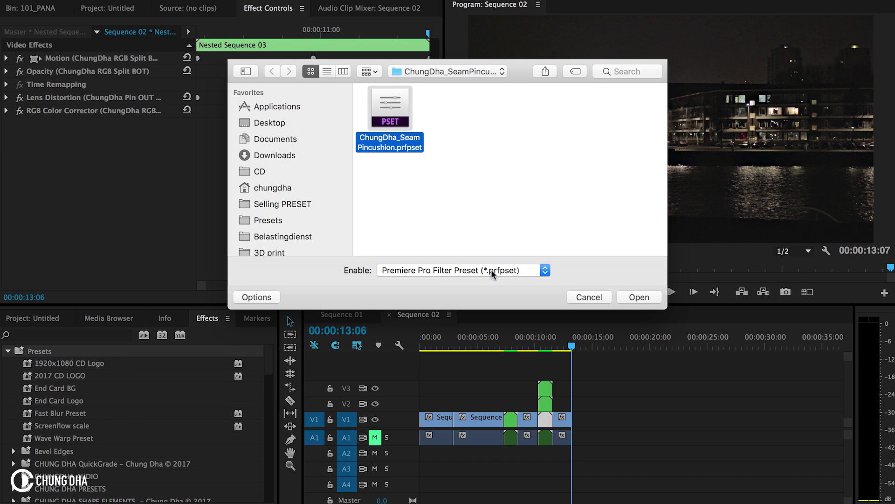
pyautogui.press('Return')
pyautogui.scroll(-5, 107, 417)
pyautogui.scroll(-1, 108, 416)
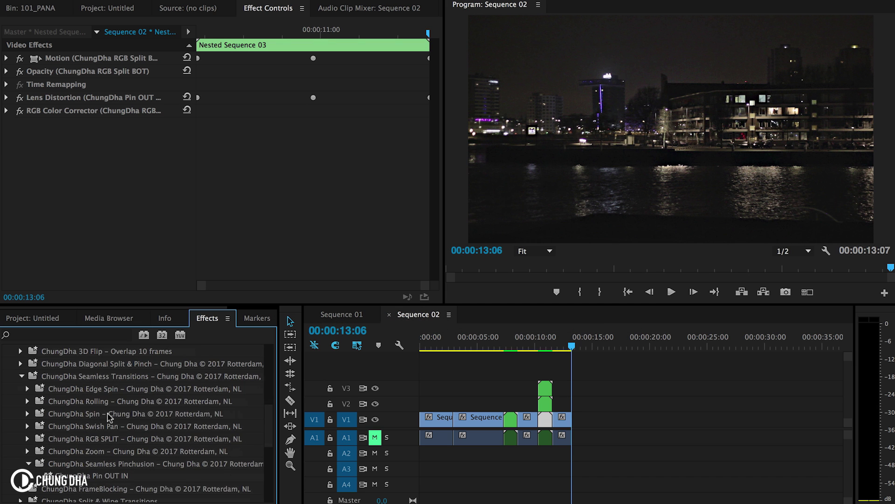
pyautogui.scroll(-4, 148, 394)
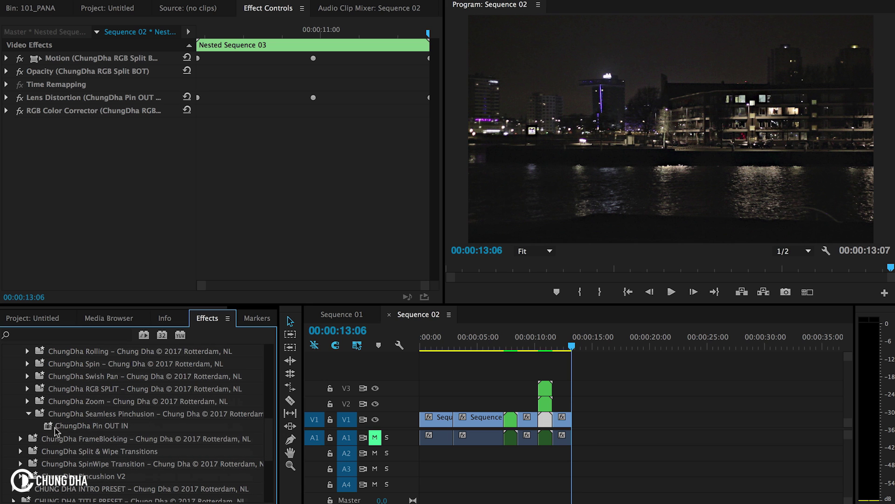
pyautogui.moveTo(108, 430)
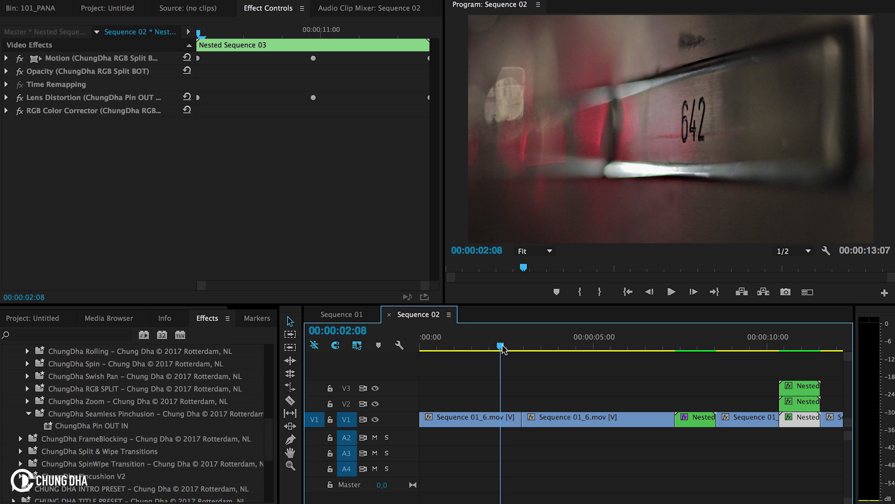
# Step: Scrub and step frame by frame to 00:00:03:14, then split the V1 clip there
pyautogui.moveTo(501, 348); pyautogui.dragTo(523, 346)
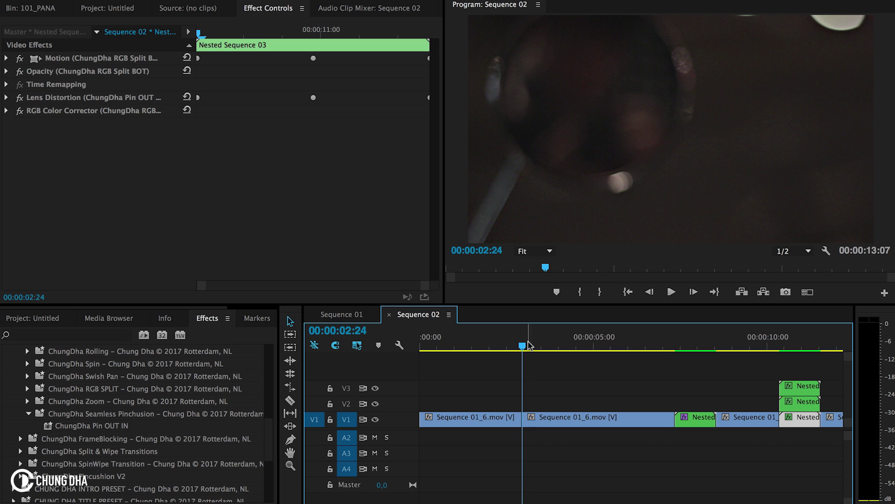
pyautogui.press('Left')
pyautogui.press('Left')
pyautogui.press('Left')
pyautogui.press('Left')
pyautogui.press('Left')
pyautogui.press('Left')
pyautogui.press('Left')
pyautogui.press('Left')
pyautogui.press('Left')
pyautogui.press('Left')
pyautogui.press('Left')
pyautogui.press('Left')
pyautogui.press('Left')
pyautogui.press('Left')
pyautogui.press('Left')
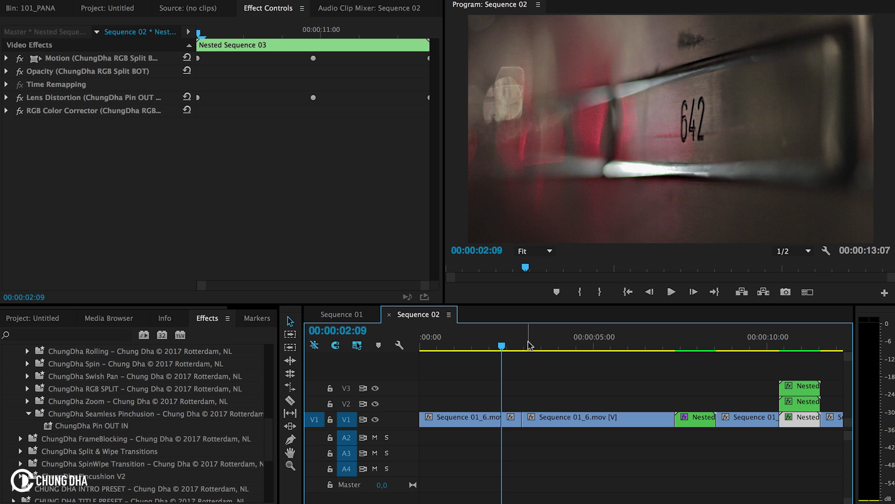
pyautogui.moveTo(534, 346); pyautogui.dragTo(514, 351)
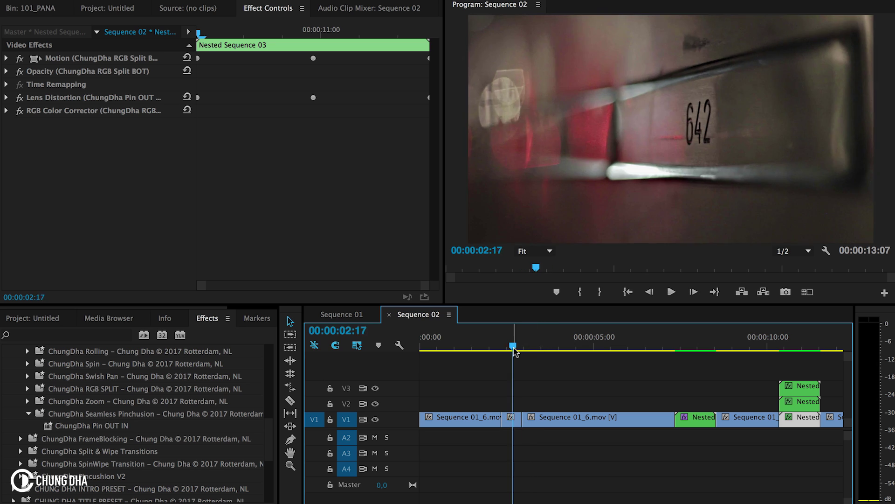
pyautogui.press('Left')
pyautogui.press('Left')
pyautogui.press('Left')
pyautogui.press('Left')
pyautogui.press('Left')
pyautogui.press('Left')
pyautogui.press('Left')
pyautogui.press('Left')
pyautogui.press('Left')
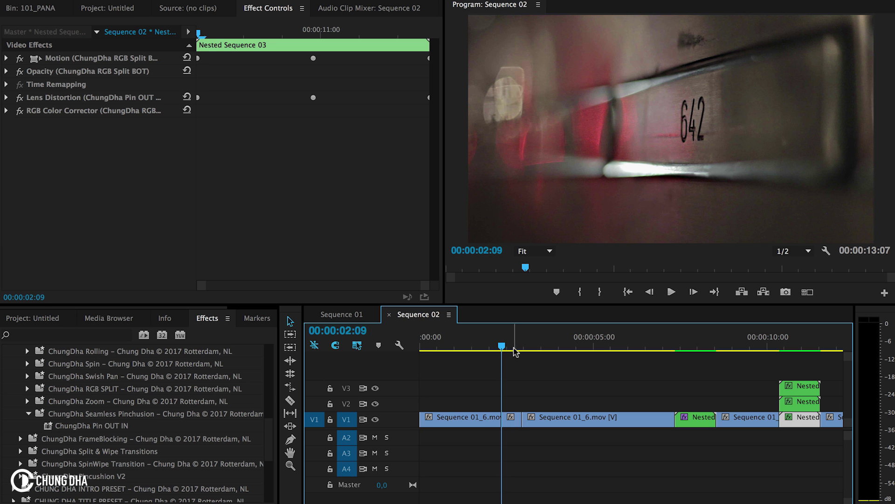
pyautogui.press('Right')
pyautogui.press('Right')
pyautogui.press('Right')
pyautogui.press('Right')
pyautogui.press('Right')
pyautogui.press('Right')
pyautogui.press('Right')
pyautogui.press('Right')
pyautogui.press('Right')
pyautogui.press('Right')
pyautogui.press('Right')
pyautogui.press('Right')
pyautogui.press('Right')
pyautogui.press('Right')
pyautogui.press('Right')
pyautogui.press('Right')
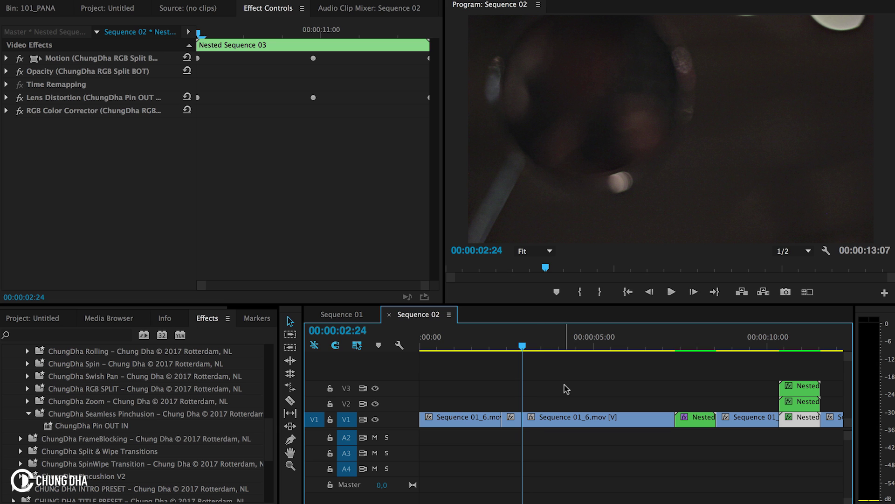
pyautogui.press('Right')
pyautogui.press('Right')
pyautogui.press('Right')
pyautogui.press('Right')
pyautogui.press('Right')
pyautogui.press('Right')
pyautogui.press('Right')
pyautogui.press('Right')
pyautogui.press('Right')
pyautogui.press('Right')
pyautogui.press('Right')
pyautogui.press('Right')
pyautogui.press('Right')
pyautogui.press('Right')
pyautogui.press('Right')
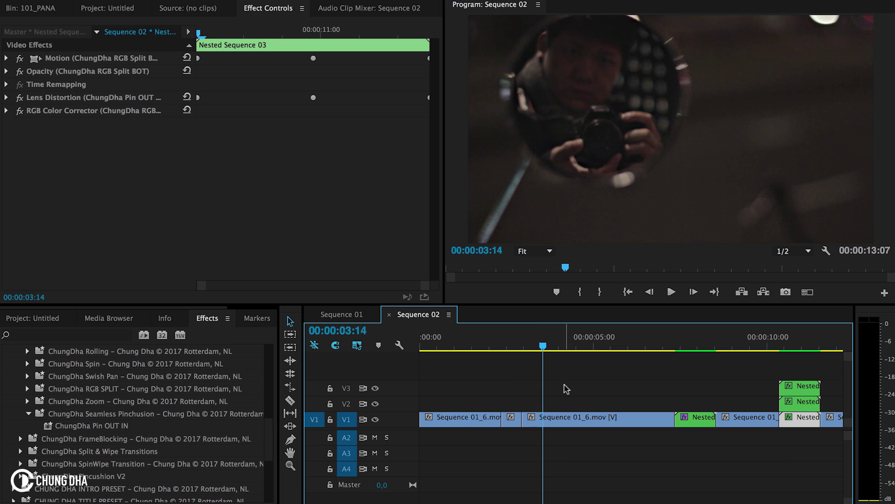
pyautogui.press('super+k')
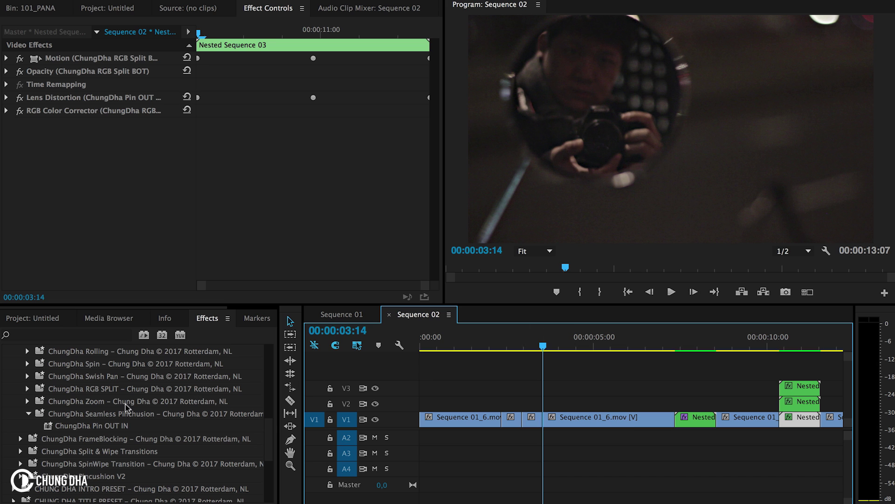
# Step: Apply ChungDha Rolling Right CW IN and Right CW OUT to the short V1 clips, then play from 00:00:02:13
pyautogui.scroll(2, 26, 407)
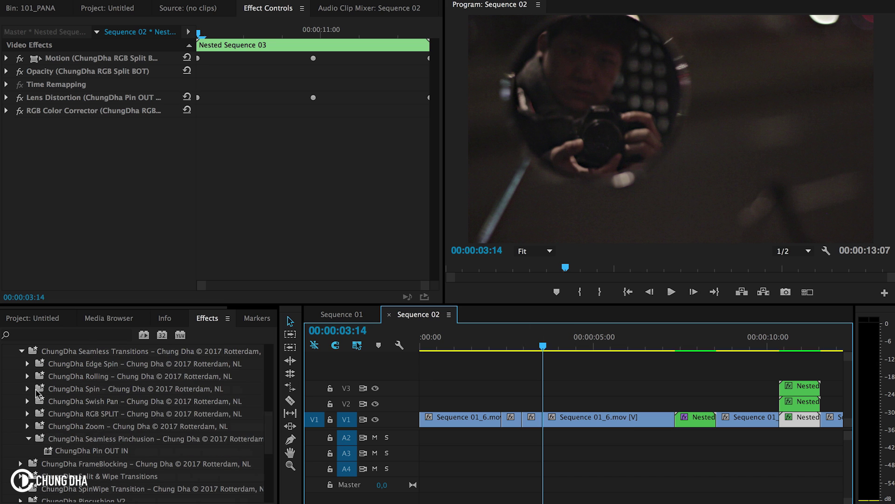
pyautogui.click(28, 376)
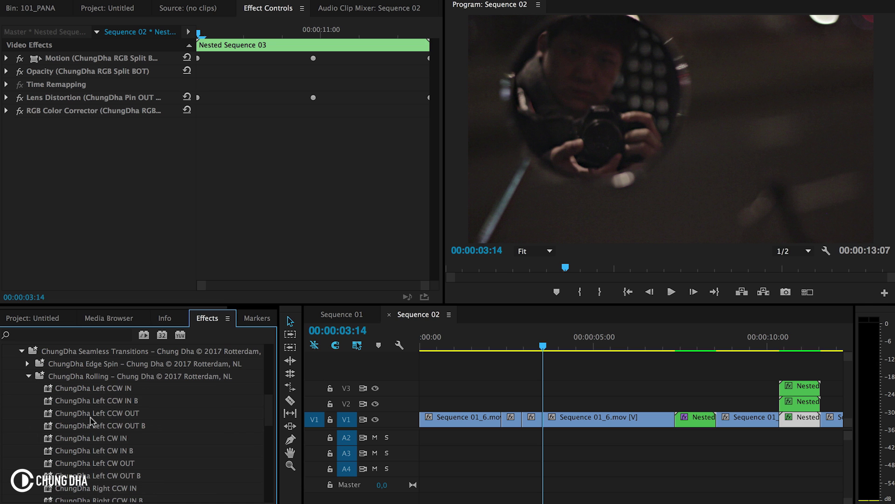
pyautogui.scroll(-4, 186, 405)
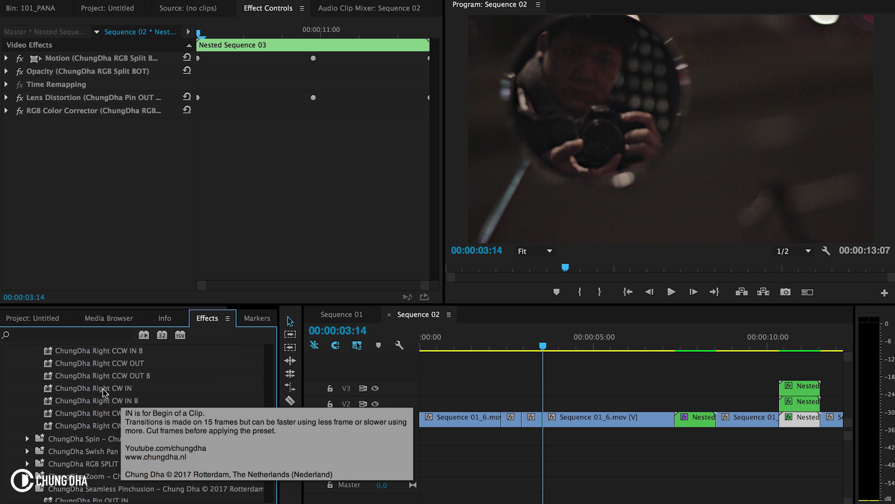
pyautogui.moveTo(98, 390); pyautogui.dragTo(531, 422)
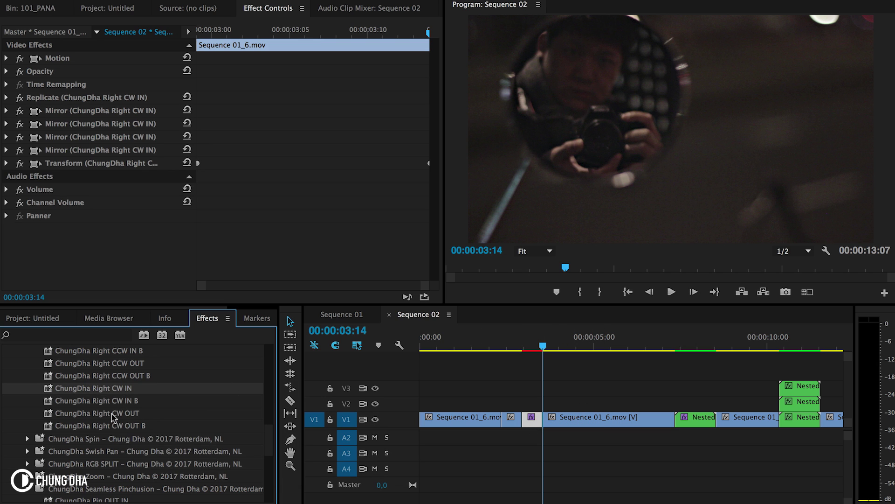
pyautogui.moveTo(117, 414); pyautogui.dragTo(512, 418)
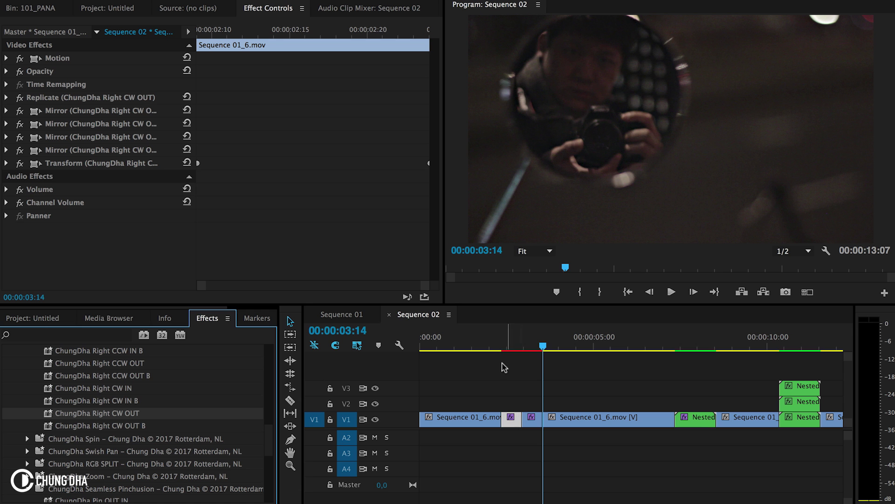
pyautogui.moveTo(503, 354)
pyautogui.mouseDown()
pyautogui.moveTo(486, 355)
pyautogui.moveTo(548, 354)
pyautogui.moveTo(500, 364)
pyautogui.mouseUp()
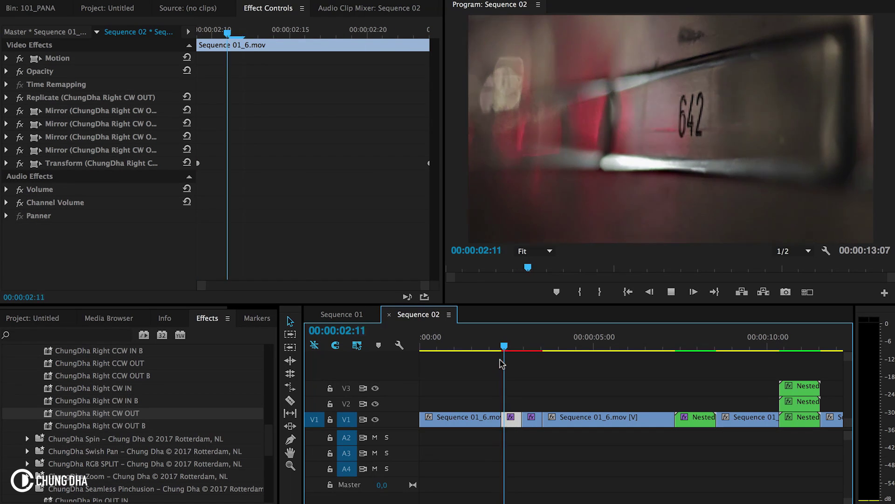
pyautogui.press('space')
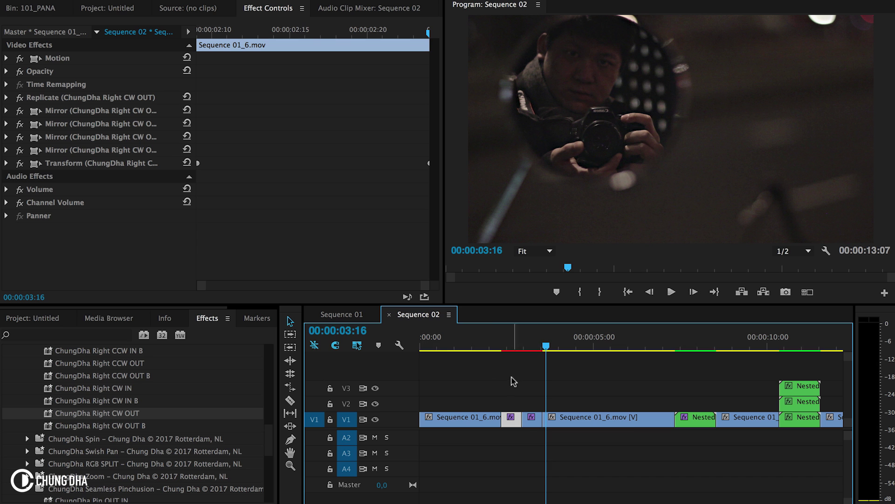
# Step: Nest the two short V1 clips into Nested Sequence 04
pyautogui.moveTo(508, 378); pyautogui.dragTo(536, 421)
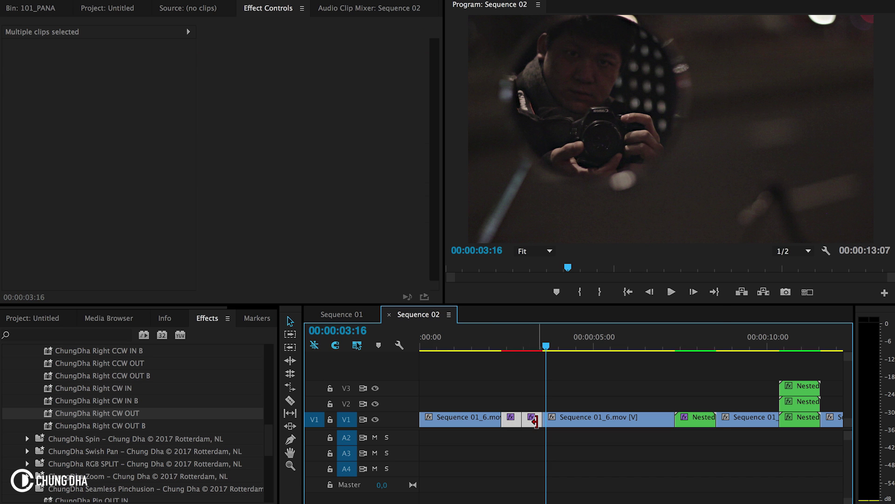
pyautogui.rightClick(537, 422)
pyautogui.click(592, 224)
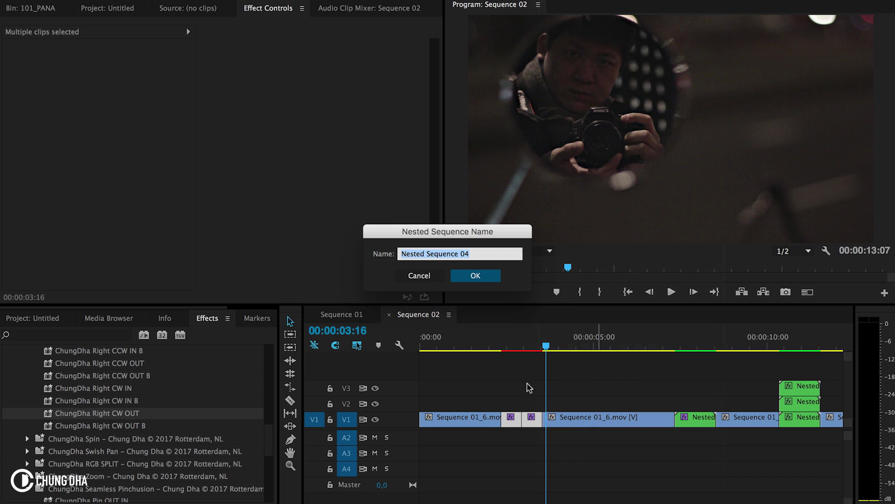
pyautogui.click(471, 276)
# Step: Apply the ChungDha Pin OUT IN preset to the nested clip and play the transition from 02:05
pyautogui.scroll(-4, 129, 464)
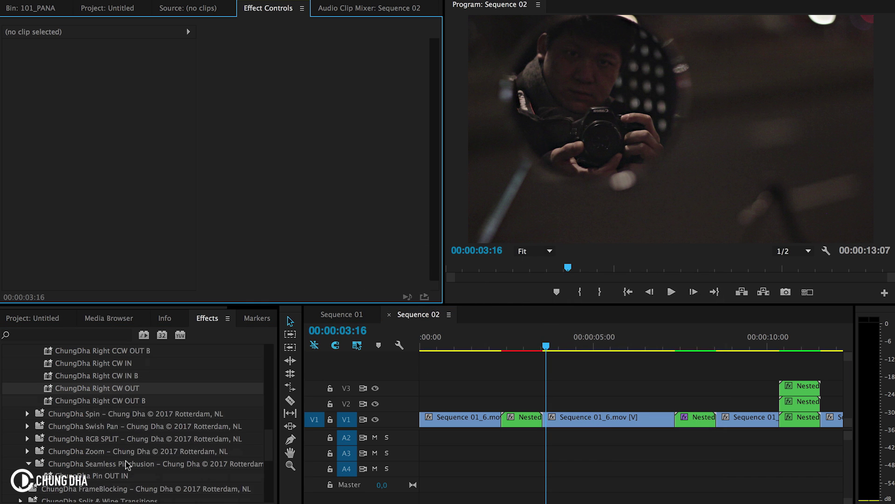
pyautogui.moveTo(77, 451); pyautogui.dragTo(515, 419)
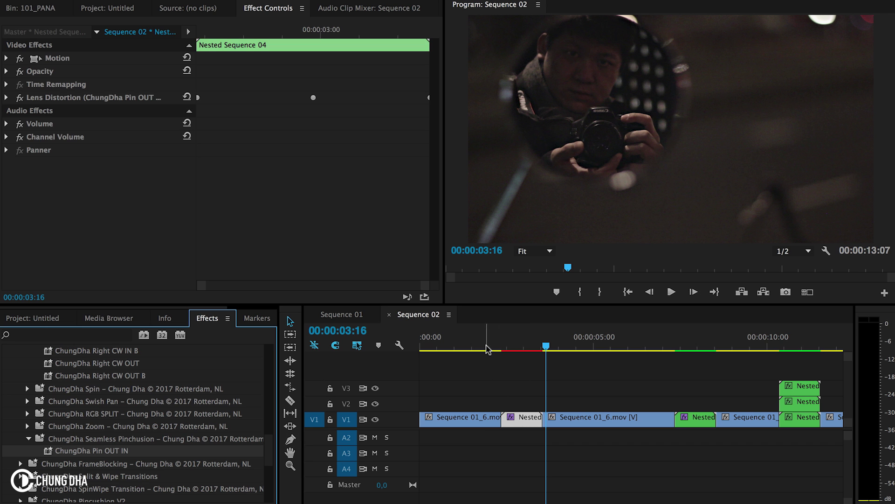
pyautogui.moveTo(489, 350)
pyautogui.mouseDown()
pyautogui.moveTo(524, 350)
pyautogui.moveTo(494, 353)
pyautogui.moveTo(477, 349)
pyautogui.moveTo(483, 339)
pyautogui.moveTo(534, 344)
pyautogui.moveTo(488, 345)
pyautogui.mouseUp()
pyautogui.press('space')
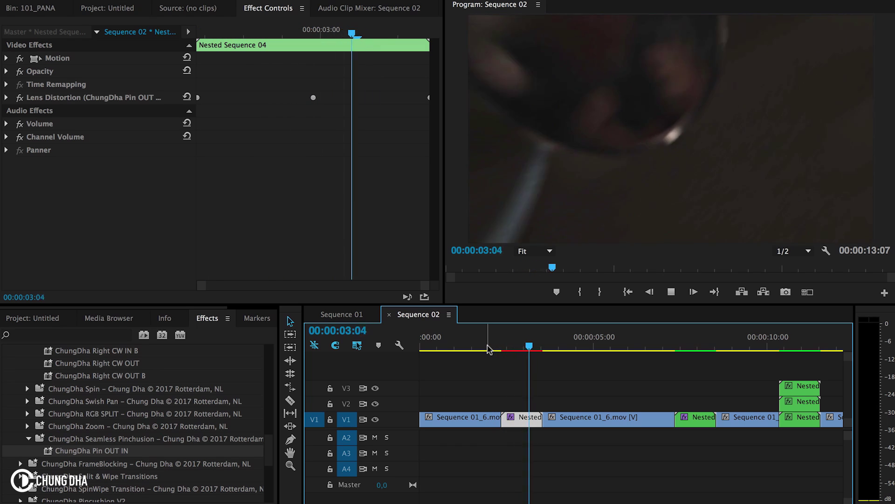
pyautogui.press('space')
pyautogui.click(496, 347)
pyautogui.press('space')
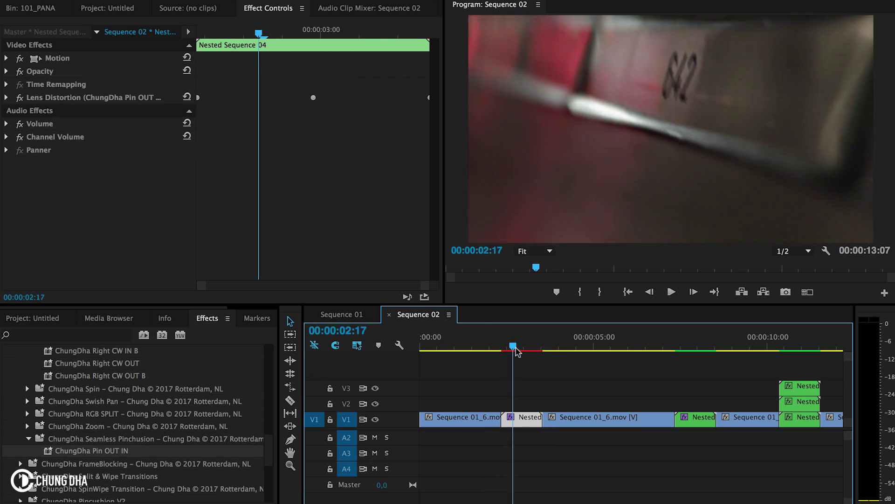
pyautogui.press('space')
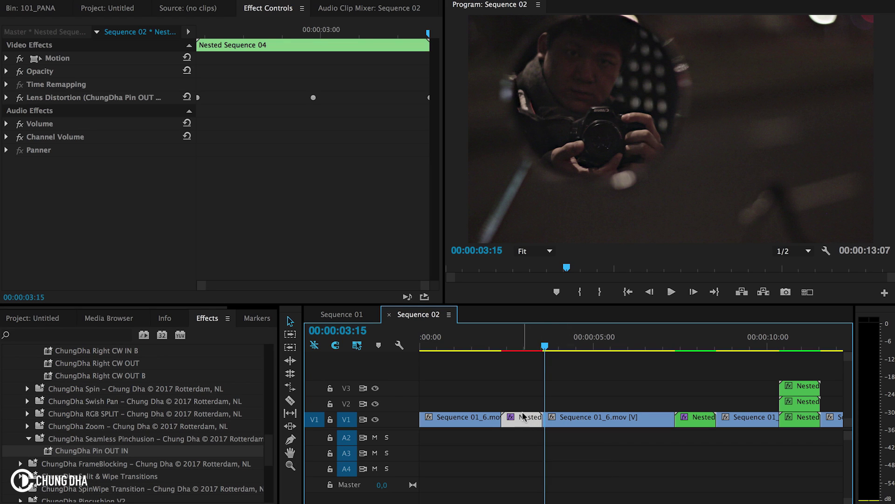
# Step: Copy the nested clip onto V2 and V3, apply RGB Split TOP and MID, and render previews
pyautogui.moveTo(525, 426); pyautogui.dragTo(525, 393)
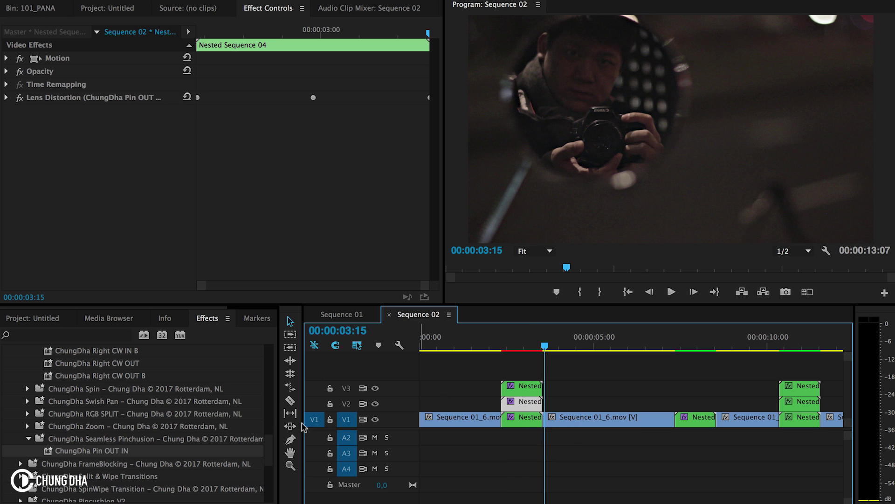
pyautogui.click(29, 439)
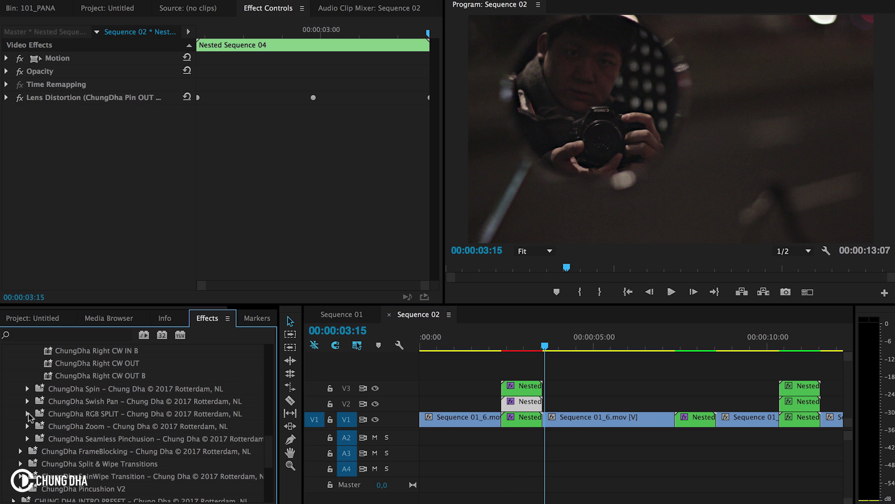
pyautogui.click(27, 413)
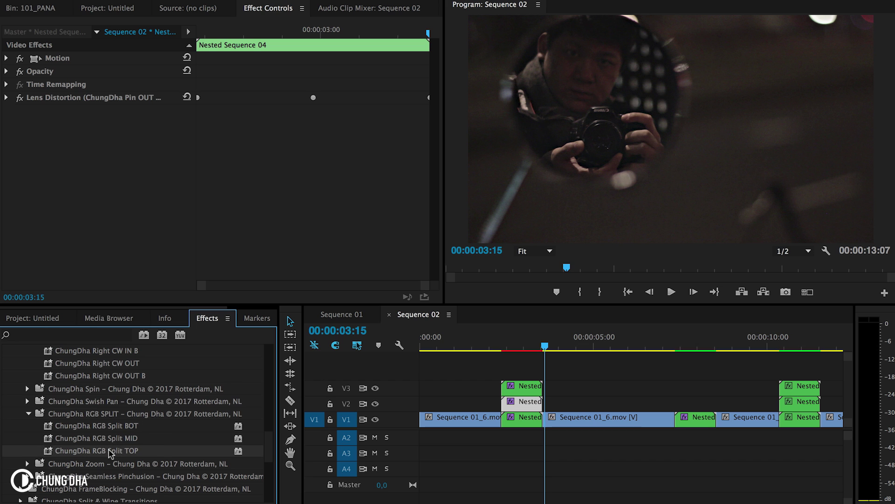
pyautogui.moveTo(439, 368); pyautogui.dragTo(524, 386)
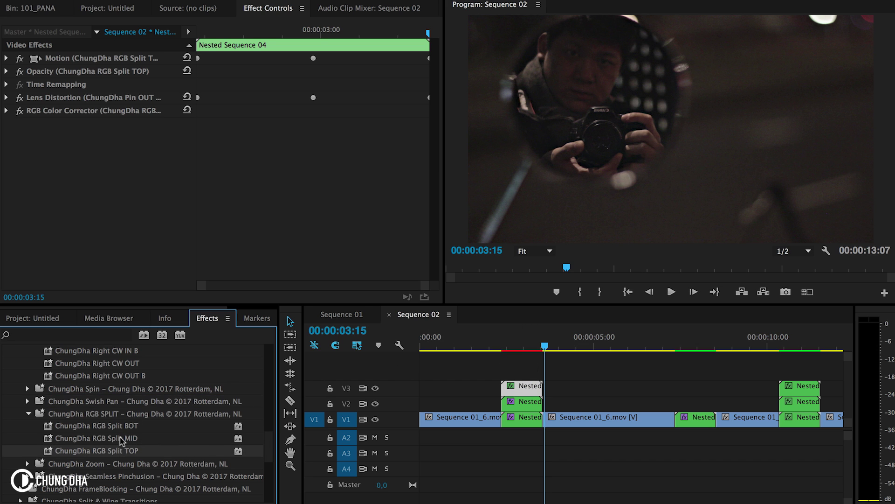
pyautogui.moveTo(122, 438); pyautogui.dragTo(522, 418)
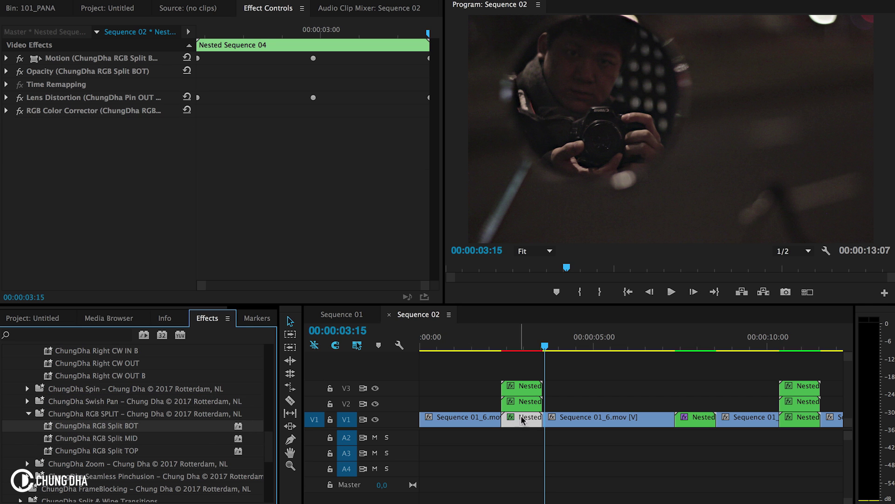
pyautogui.moveTo(513, 343); pyautogui.dragTo(474, 344)
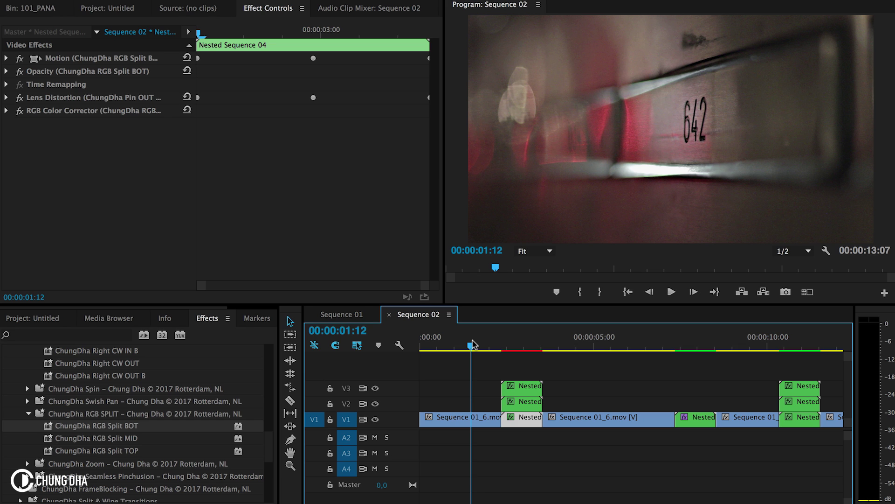
pyautogui.press('Return')
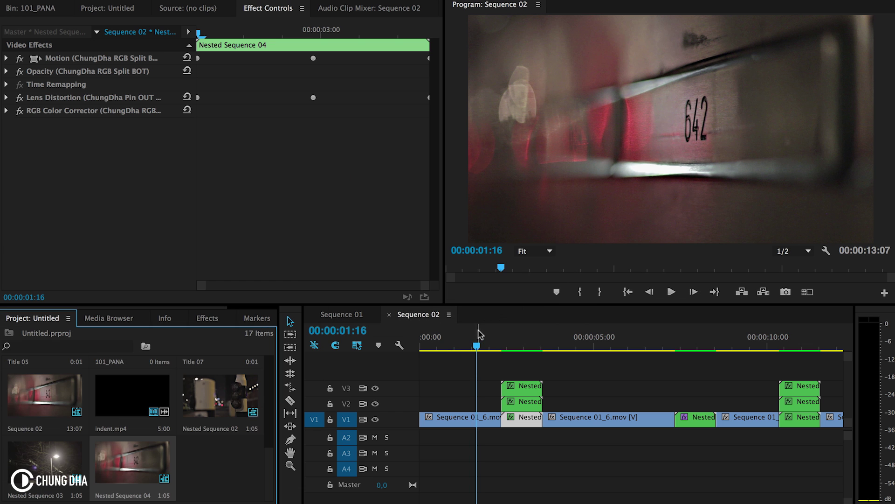
# Step: Play, scrub and replay the RGB split transition in Sequence 02's timeline
pyautogui.click(476, 345)
pyautogui.press('space')
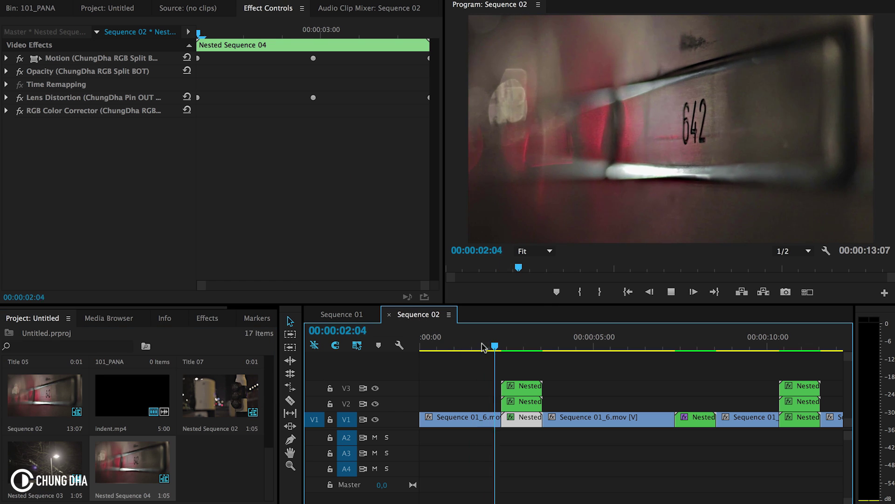
pyautogui.press('space')
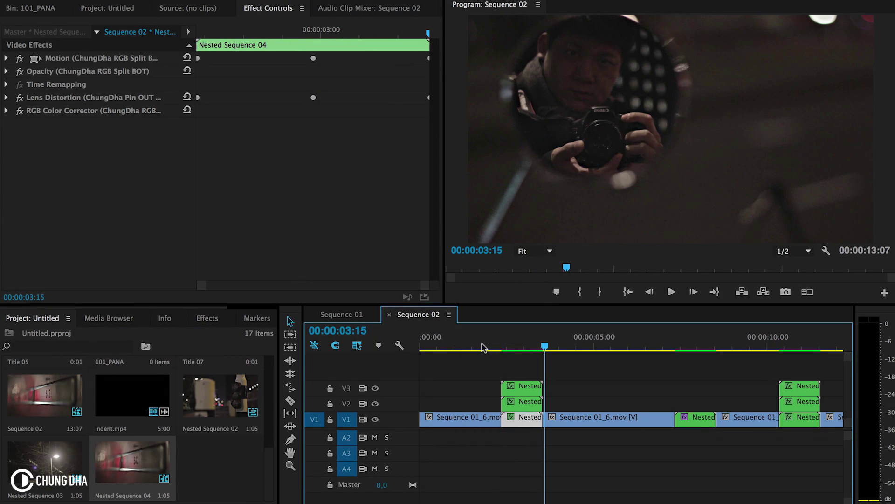
pyautogui.moveTo(490, 347)
pyautogui.mouseDown()
pyautogui.moveTo(551, 350)
pyautogui.moveTo(487, 338)
pyautogui.mouseUp()
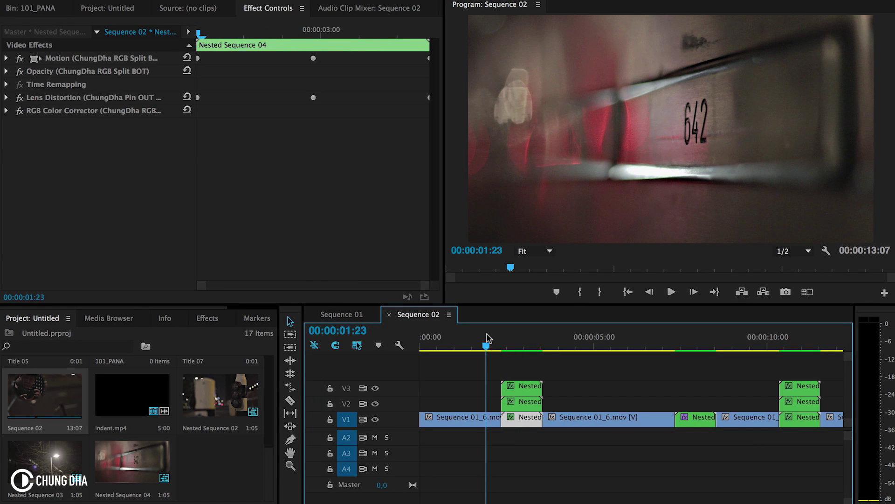
pyautogui.press('space')
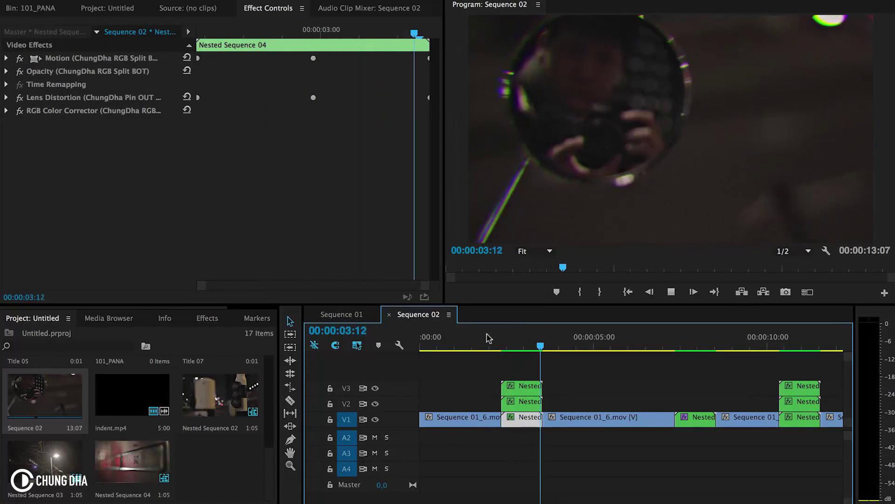
pyautogui.press('space')
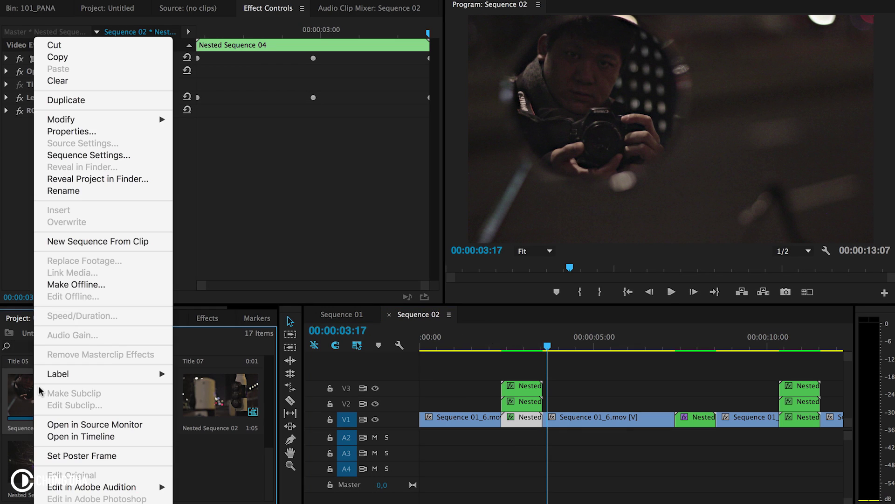
# Step: Open Sequence Settings for Sequence 02 from its context menu
pyautogui.click(99, 156)
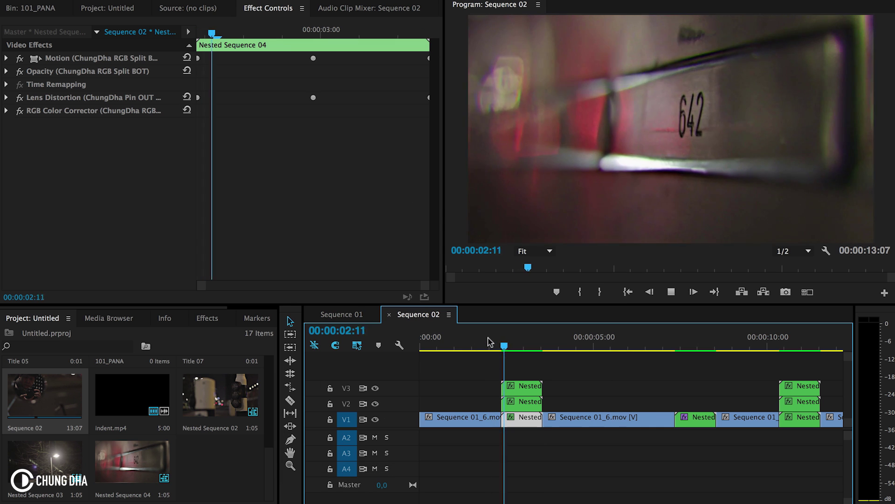
pyautogui.press('space')
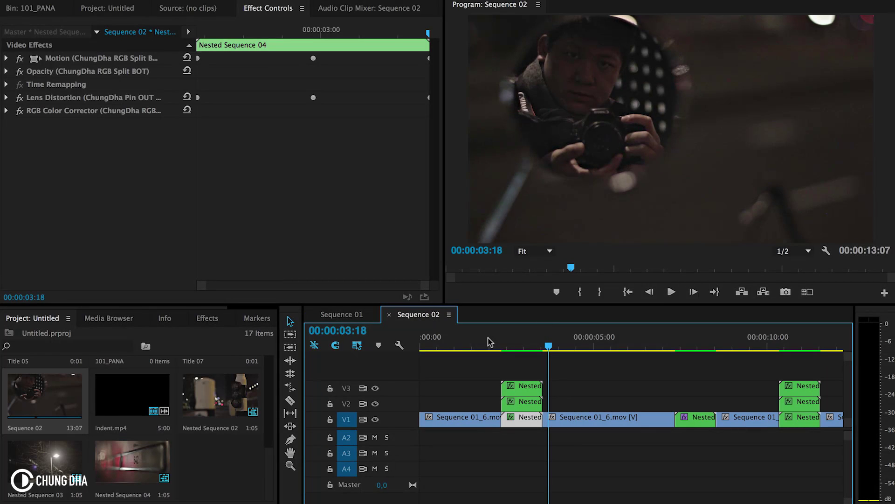